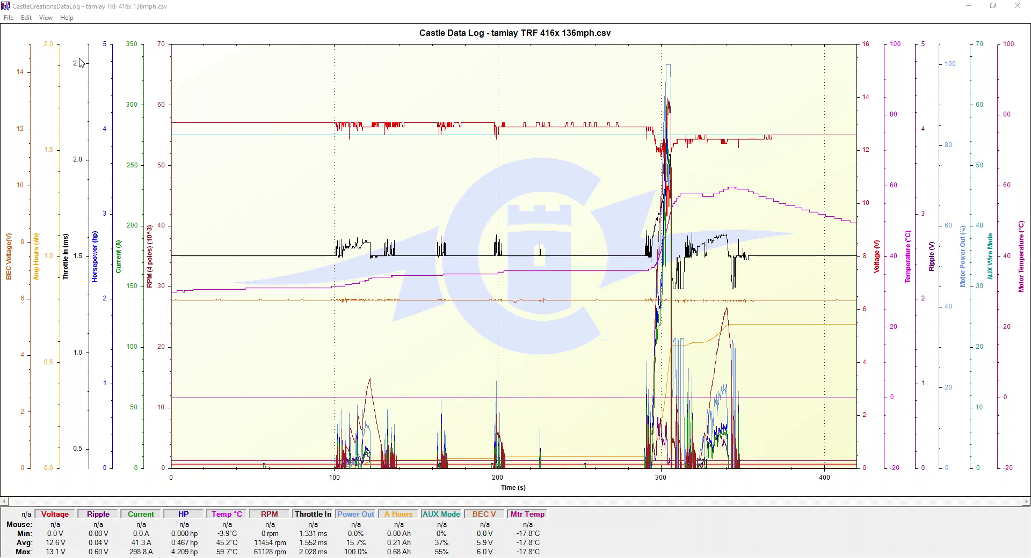
Load the data log QMDRA 2.46.csv from the Castle folder
left_click(9, 19)
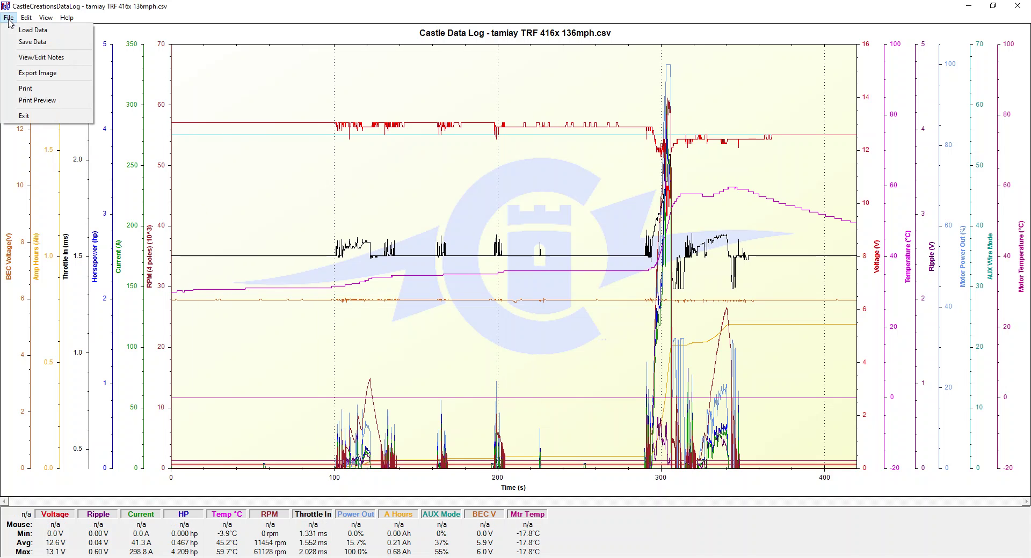
left_click(32, 42)
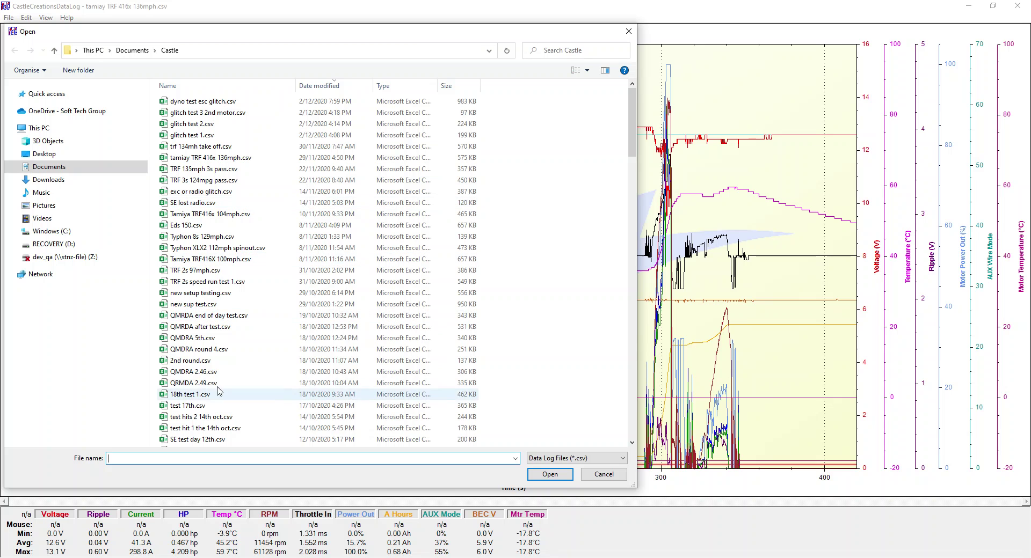
scroll(292, 364, "down", 2)
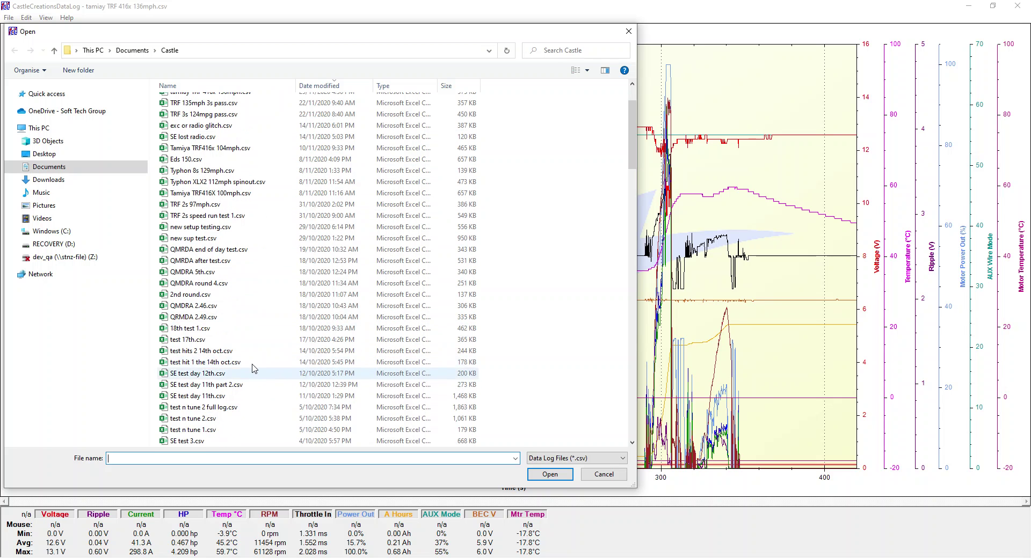
left_click(208, 307)
left_click(550, 475)
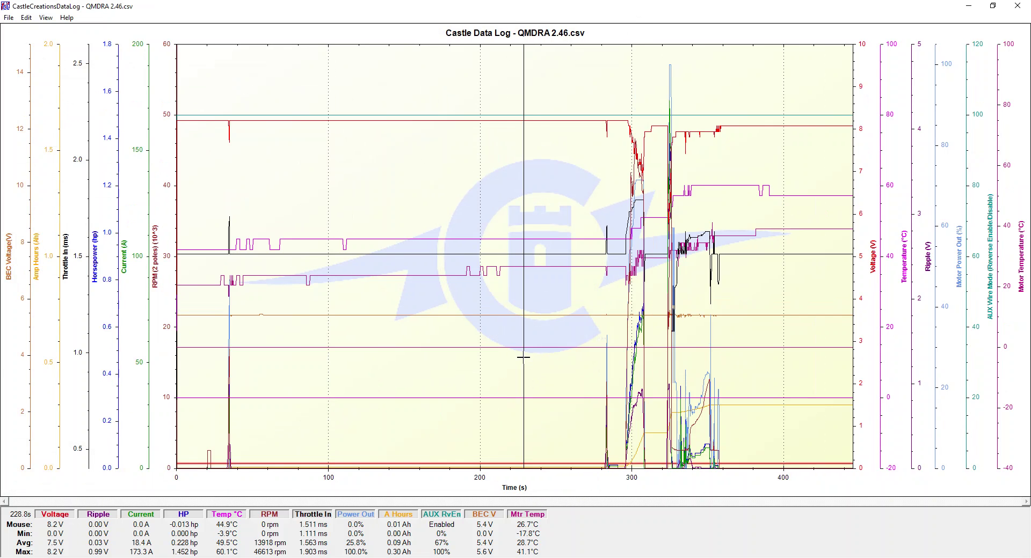
Load the data log test 17th.csv from the Castle folder
left_click(9, 17)
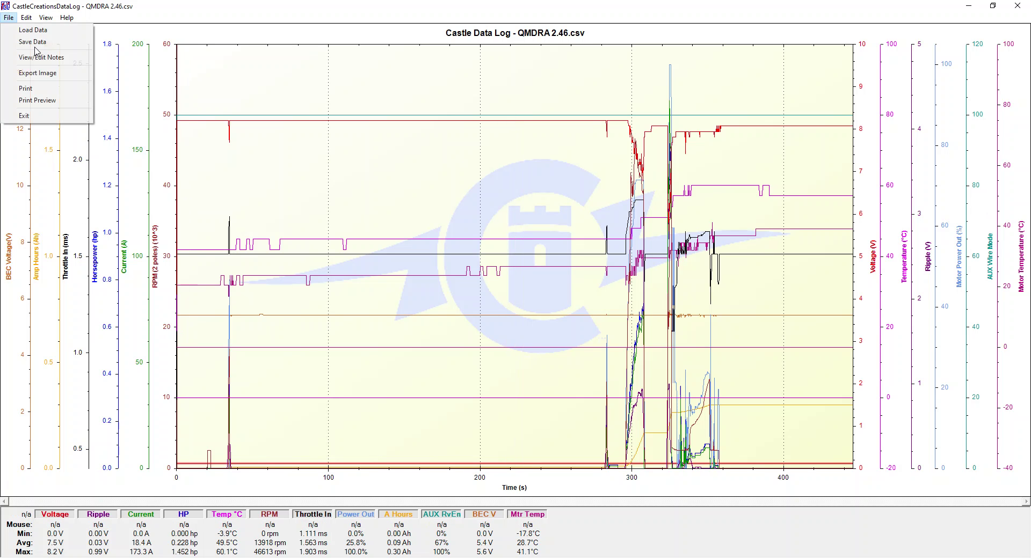
left_click(29, 35)
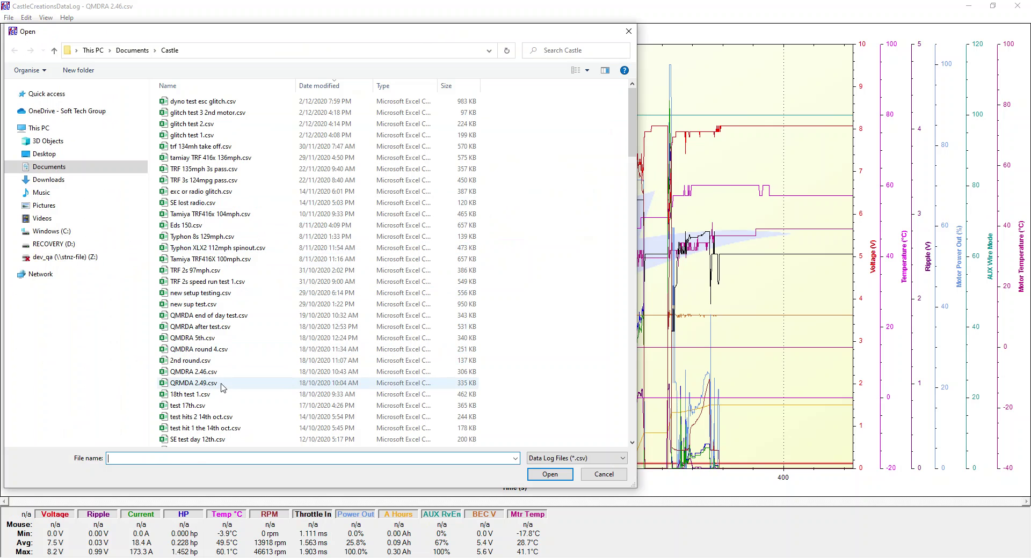
left_click(230, 407)
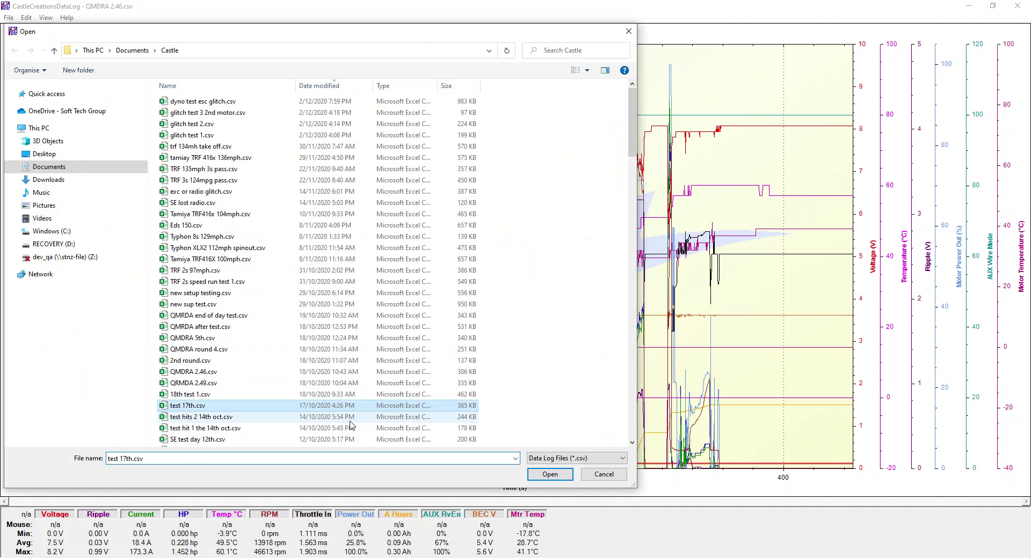
left_click(564, 477)
left_click(510, 358)
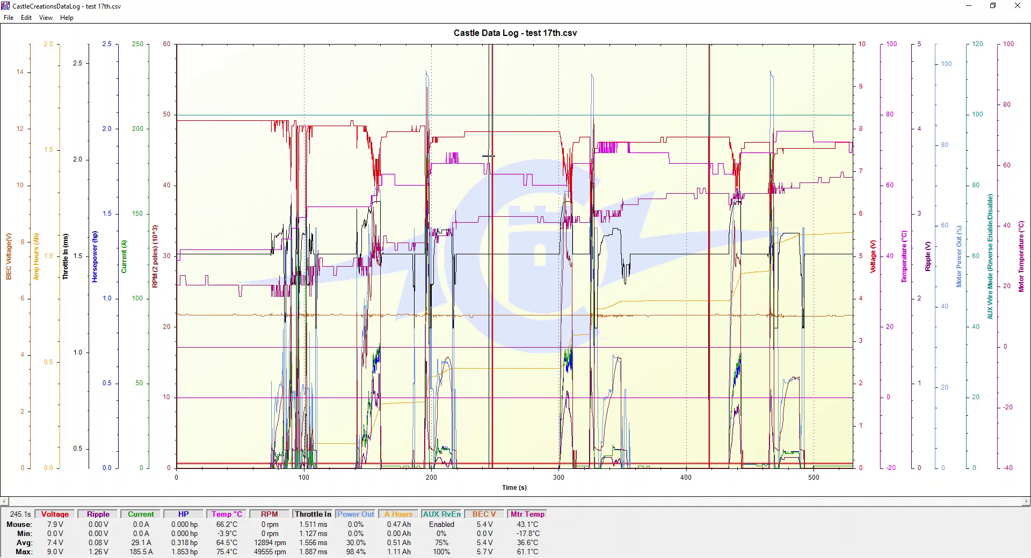
Limit the graph to Session 1 and zoom in on the run between about 188 and 201 seconds
mouse_move(492, 157)
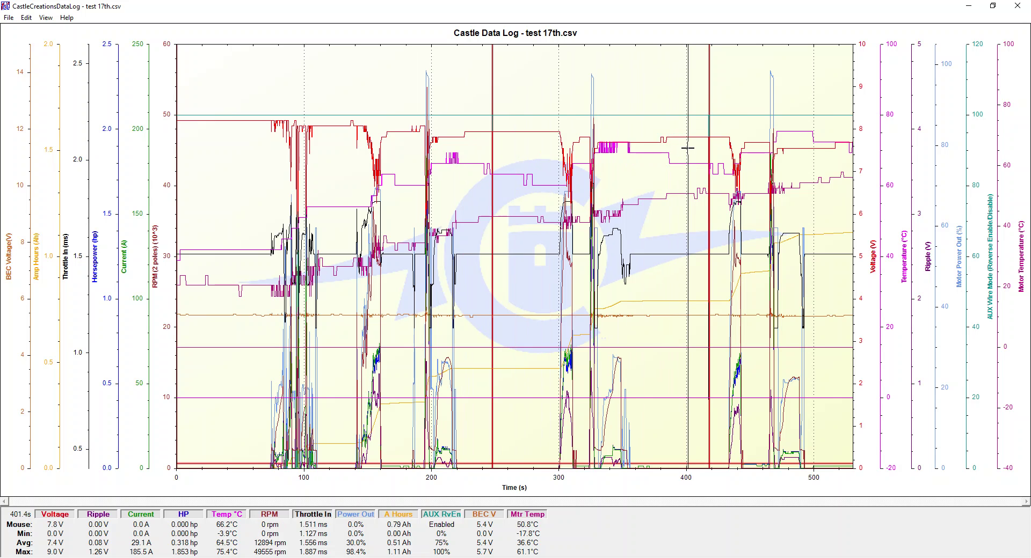
mouse_move(708, 129)
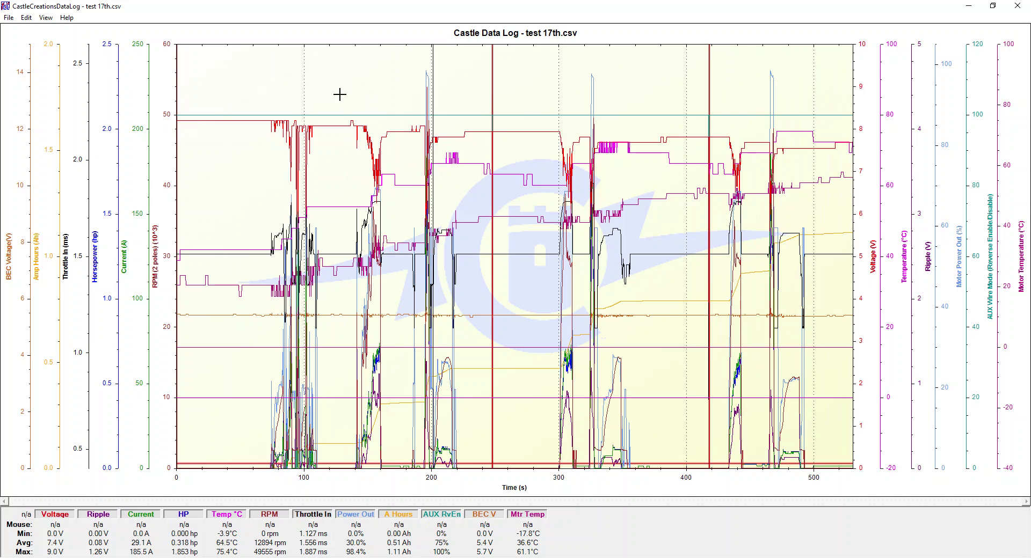
left_click(45, 17)
mouse_move(51, 31)
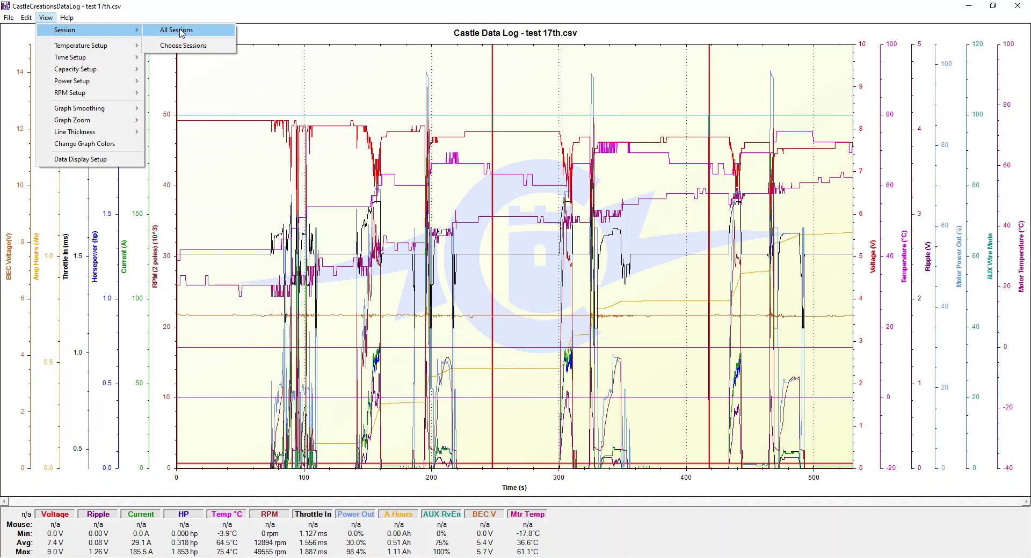
left_click(186, 46)
left_click(486, 256)
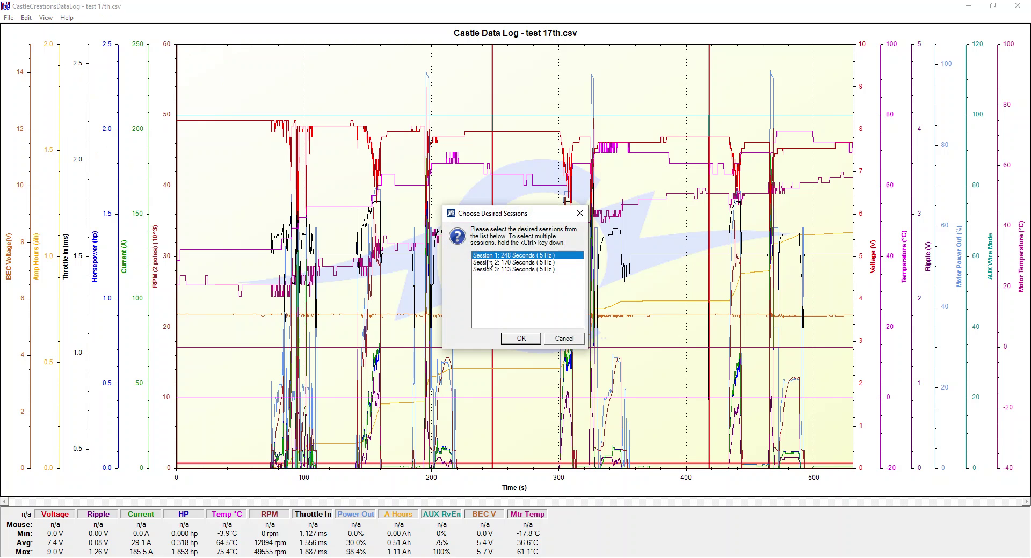
left_click(519, 340)
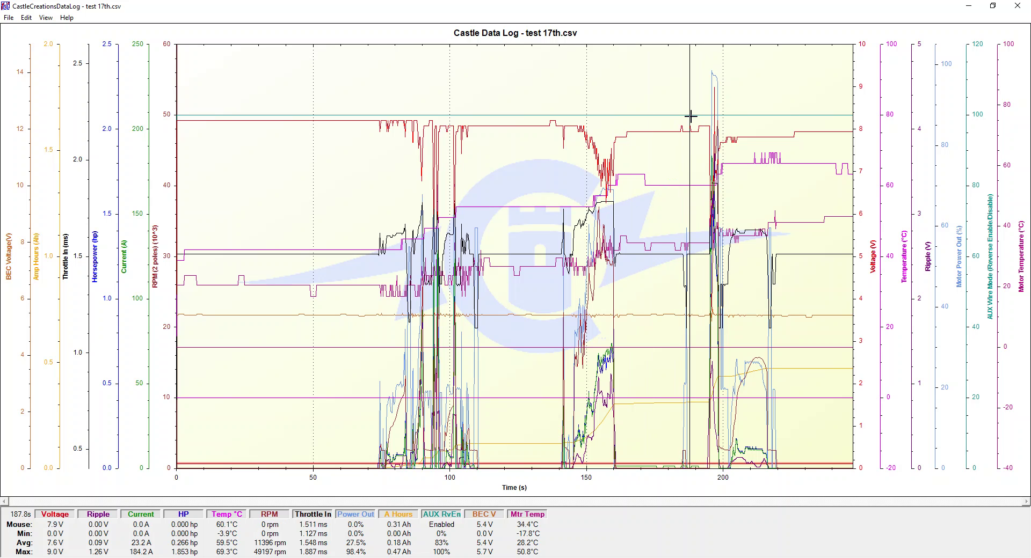
left_click(724, 67)
left_click_drag(723, 66, 693, 466)
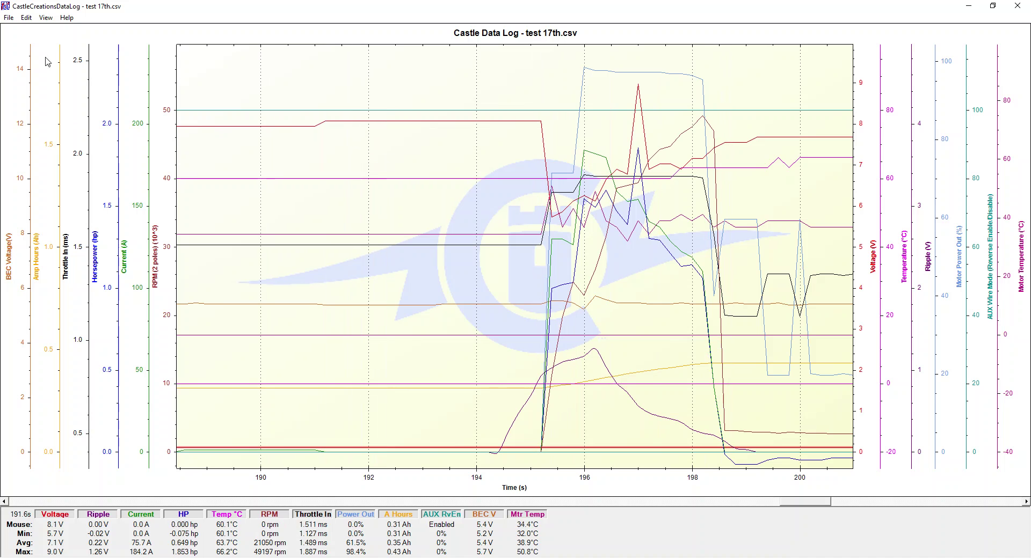
Load the data log tamiay TRF 416x 136mph.csv and dismiss its notes
left_click(9, 17)
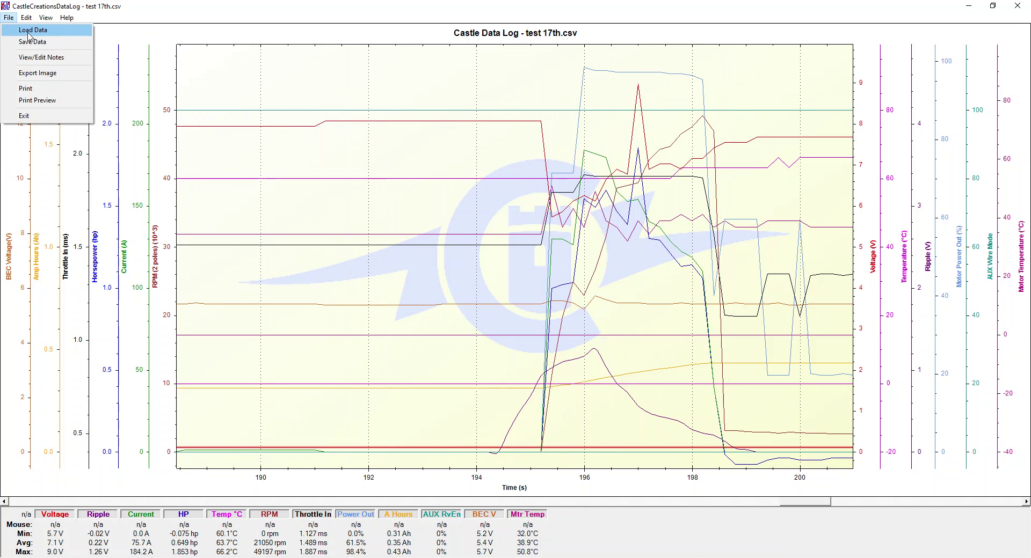
left_click(28, 33)
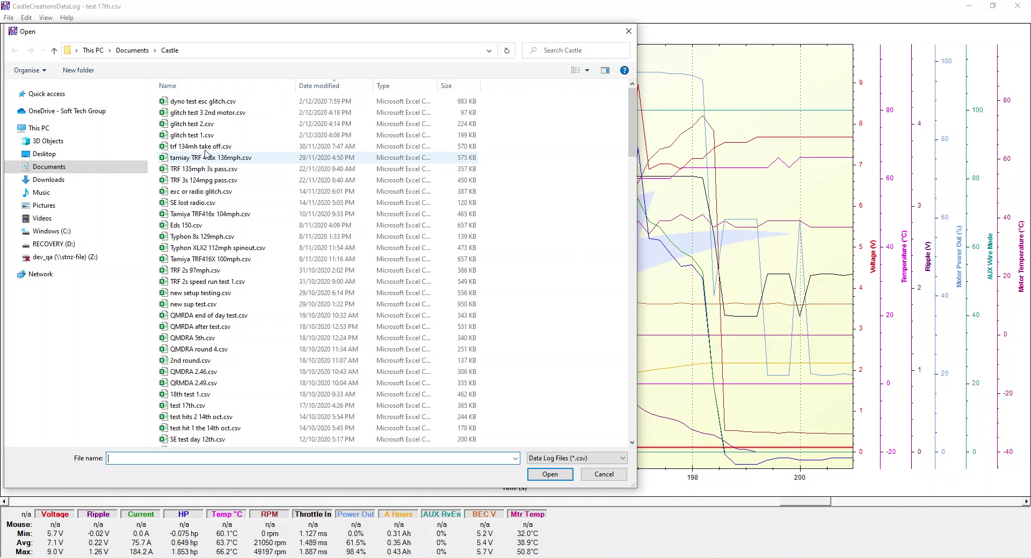
left_click(207, 158)
left_click(549, 474)
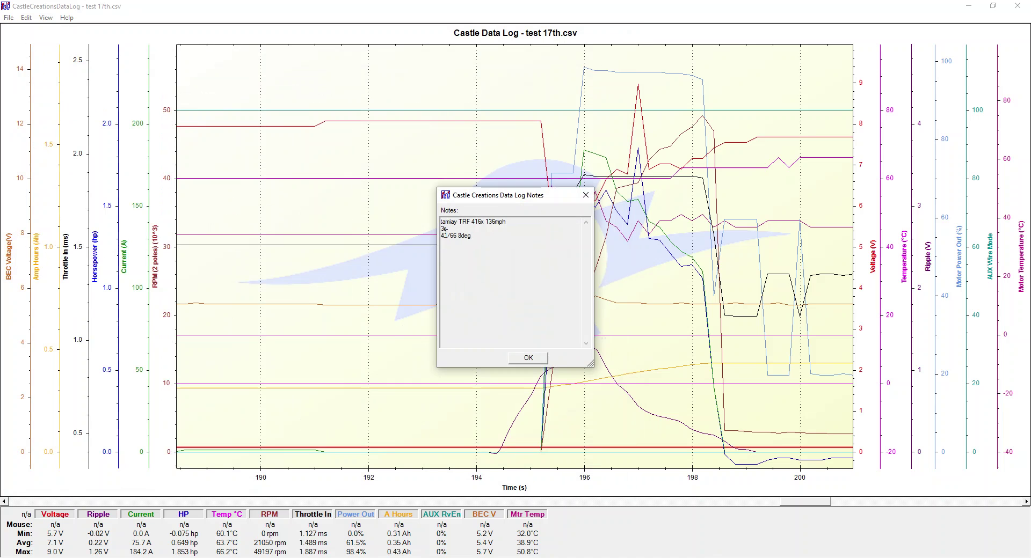
left_click(528, 359)
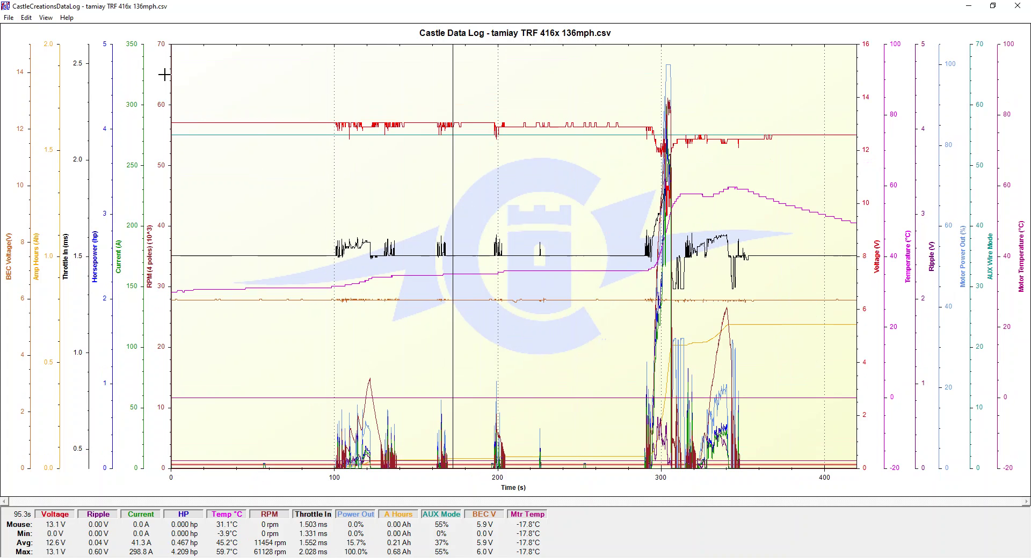
Show all sessions in the graph, then open the session chooser and cancel it
left_click(46, 18)
mouse_move(124, 30)
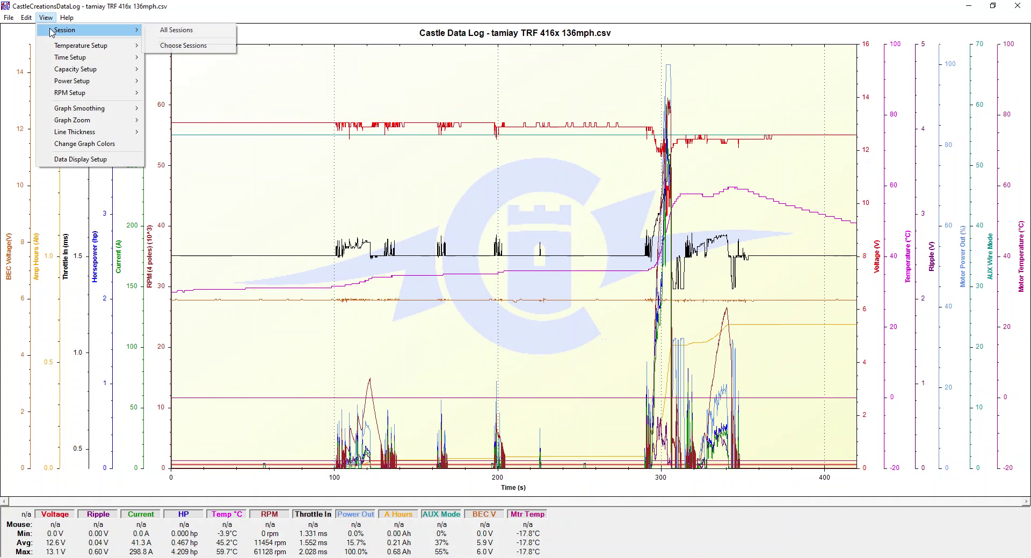
left_click(179, 33)
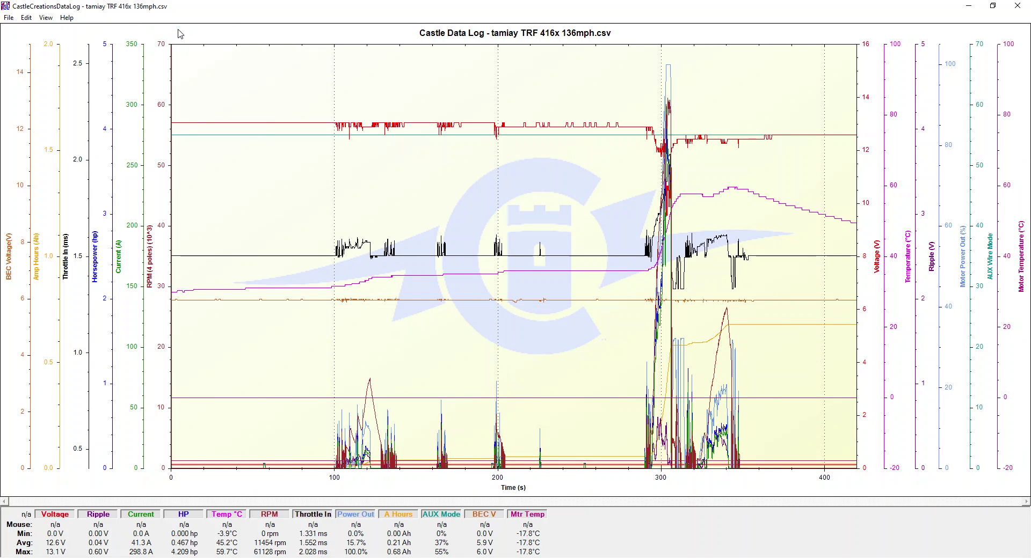
left_click(45, 18)
mouse_move(128, 30)
left_click(178, 45)
left_click(564, 340)
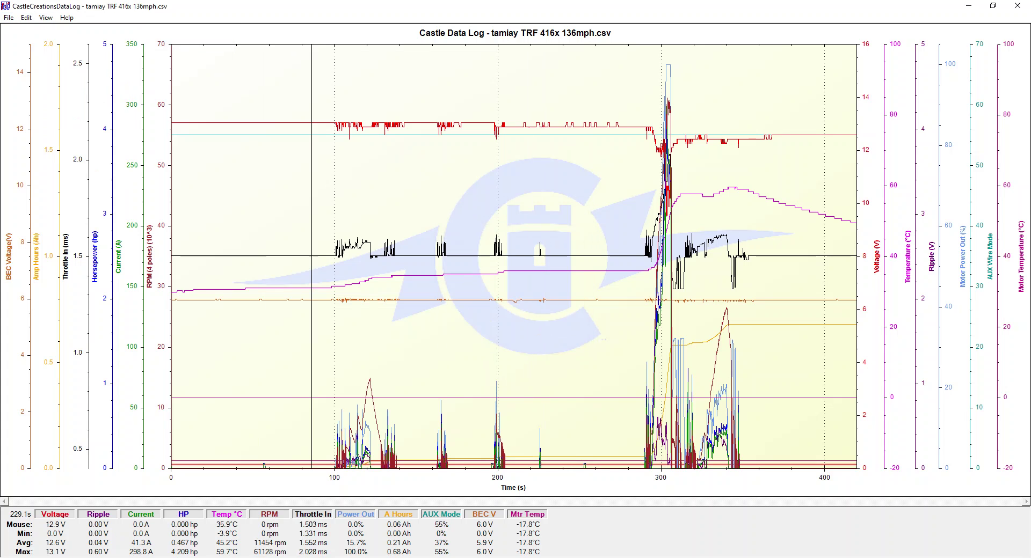
Open the log's notes, highlight the gearing and timing line, and close the notes
left_click(24, 20)
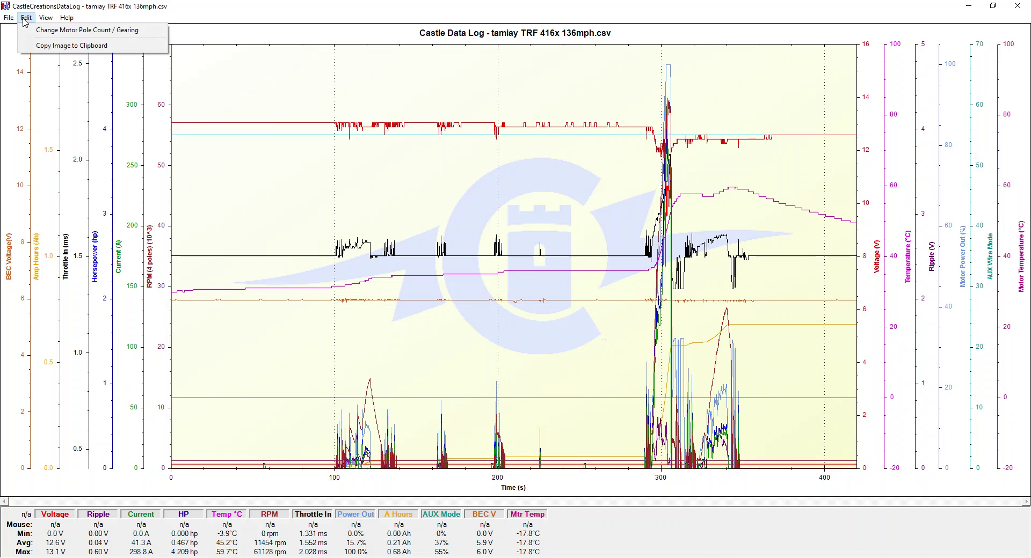
mouse_move(14, 21)
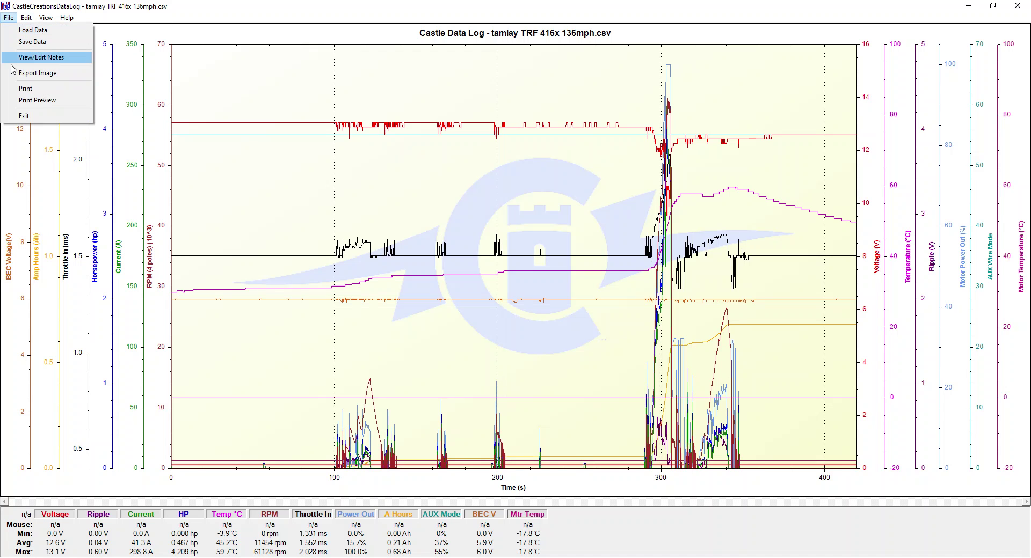
left_click(48, 57)
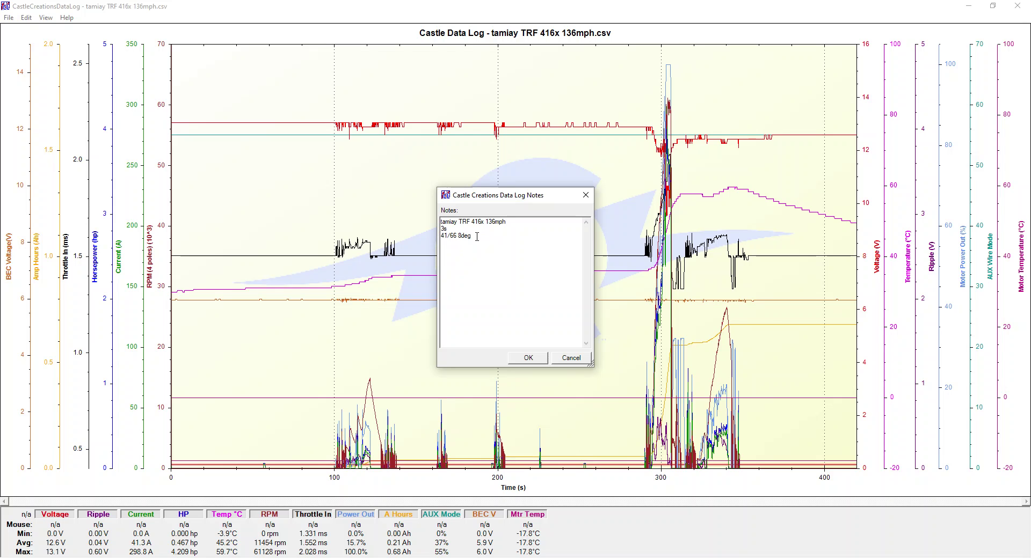
double_click(456, 235)
left_click_drag(472, 236, 466, 236)
left_click(531, 359)
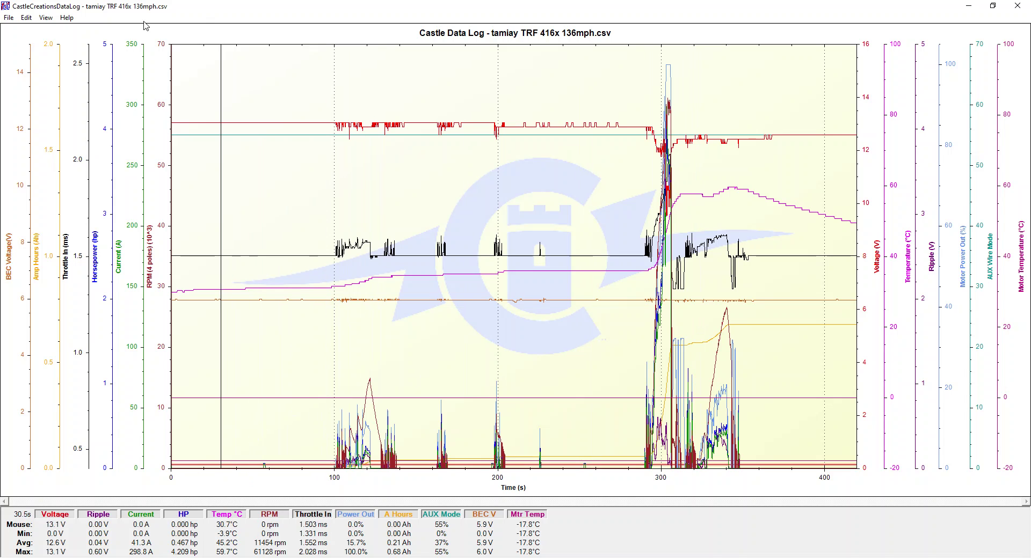
Set the motor's kV to 0 in the motor and gearing information and apply it
left_click(46, 17)
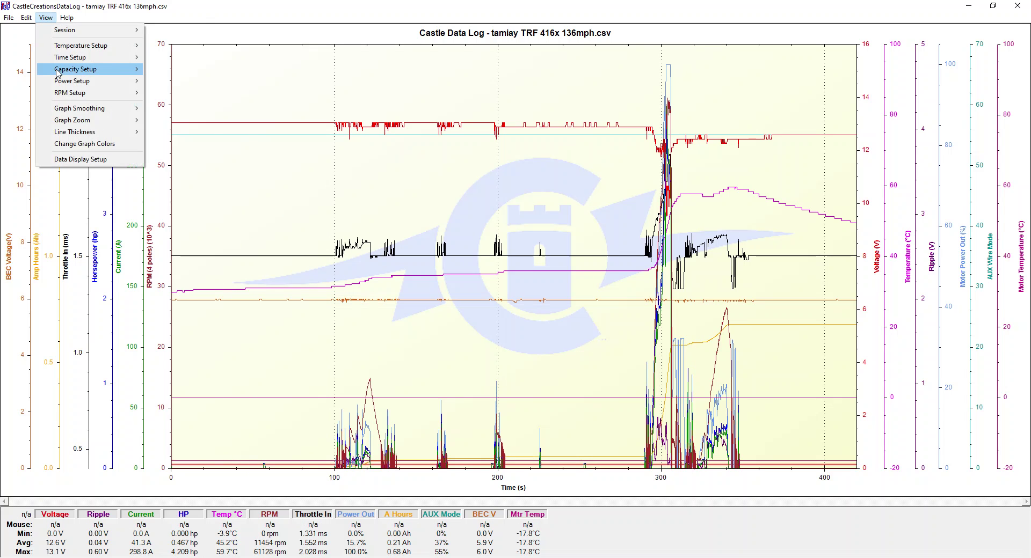
mouse_move(59, 50)
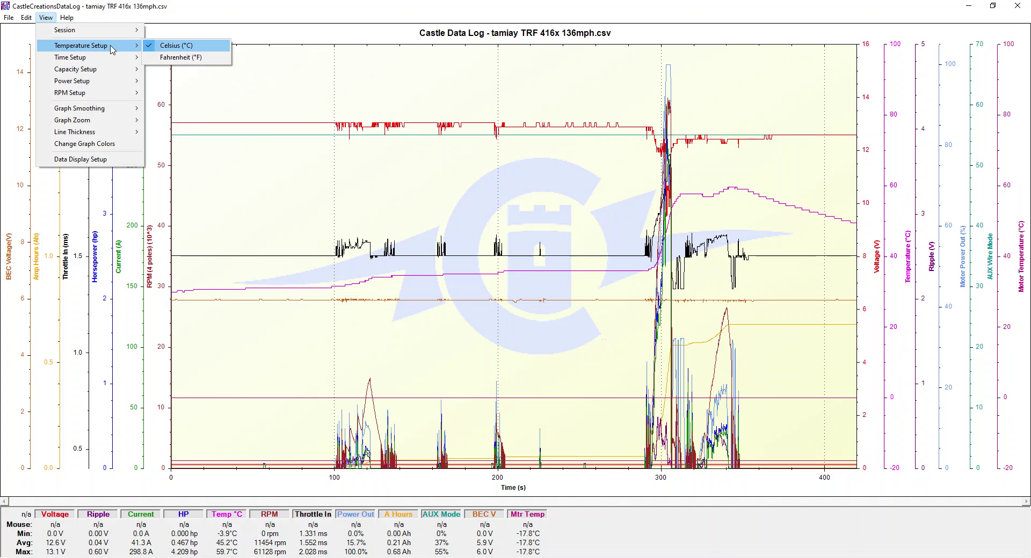
mouse_move(92, 83)
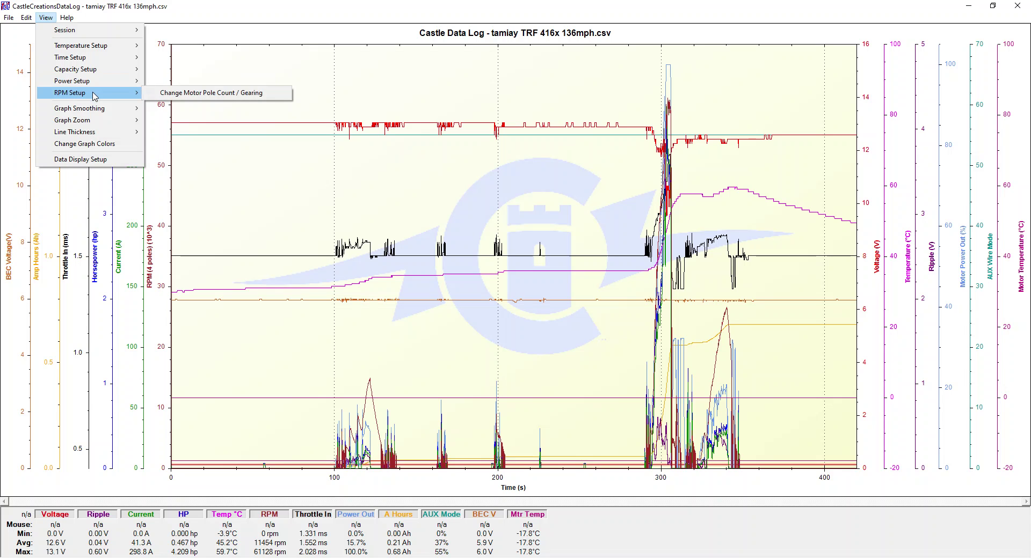
left_click(188, 94)
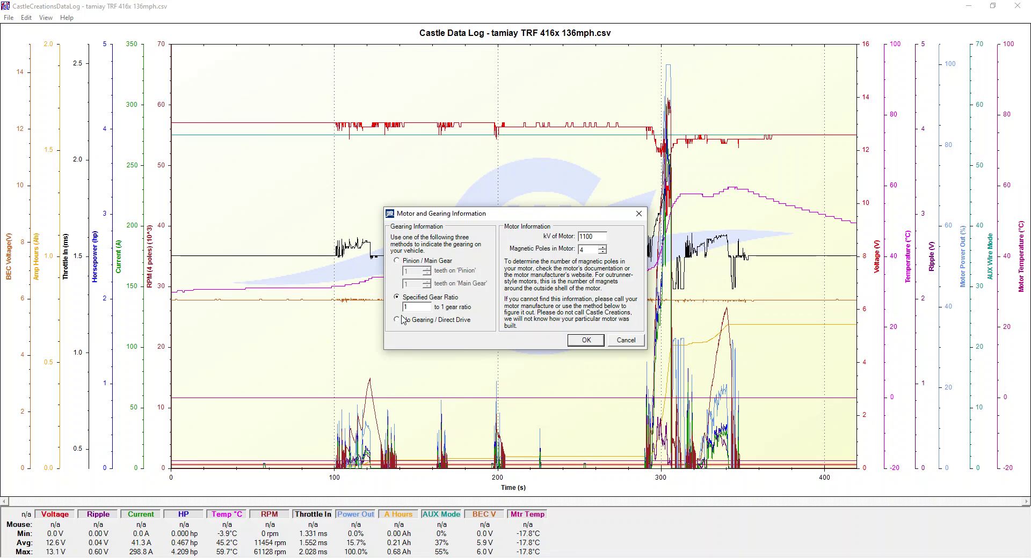
double_click(582, 237)
type("0000")
double_click(589, 251)
left_click(586, 340)
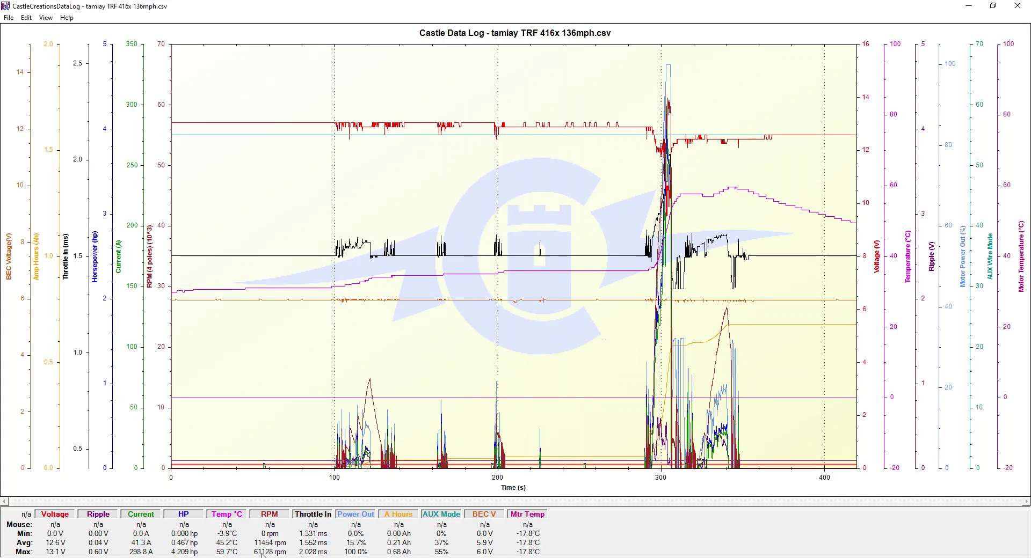
Set the number of magnetic poles in the motor to 2 and apply it to the RPM graph
left_click(46, 17)
mouse_move(81, 93)
left_click(155, 94)
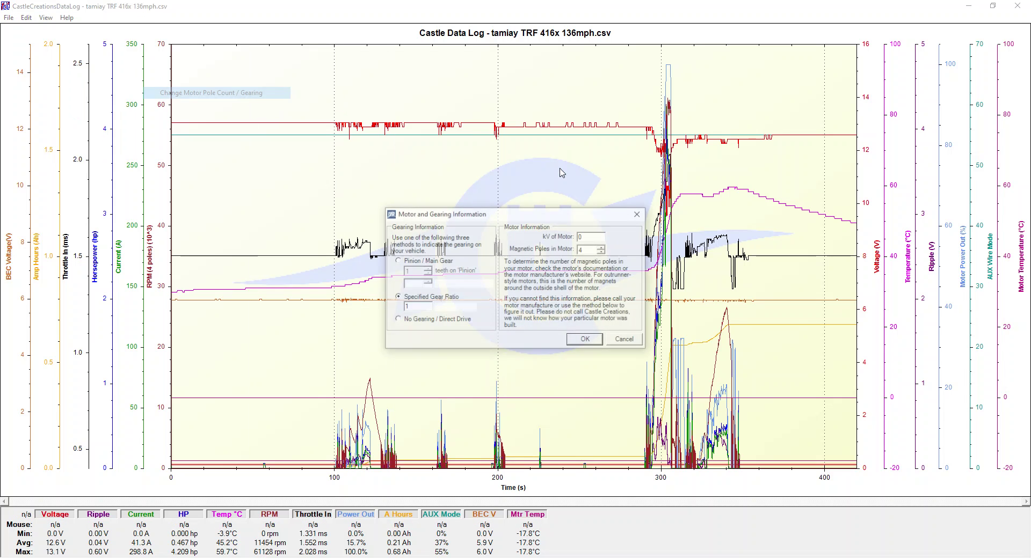
left_click(603, 252)
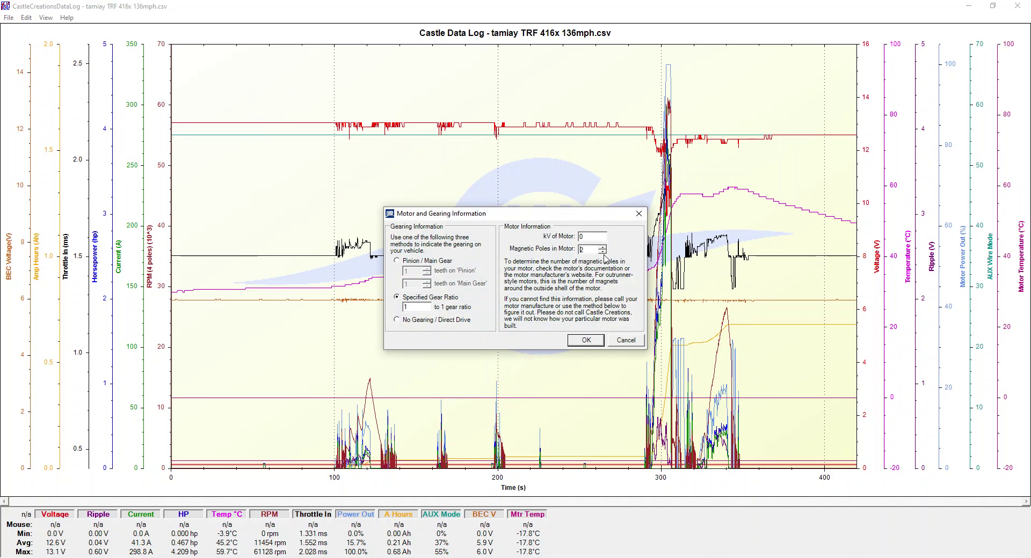
left_click(586, 340)
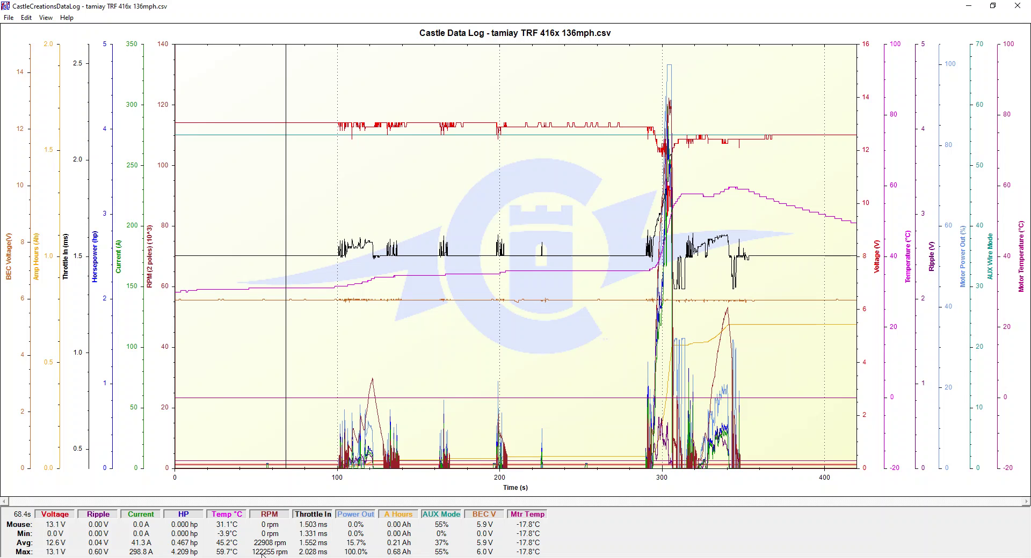
Set the number of magnetic poles in the motor to 4, apply it, and examine the RPM of the full-power run
left_click(46, 18)
mouse_move(72, 96)
left_click(162, 94)
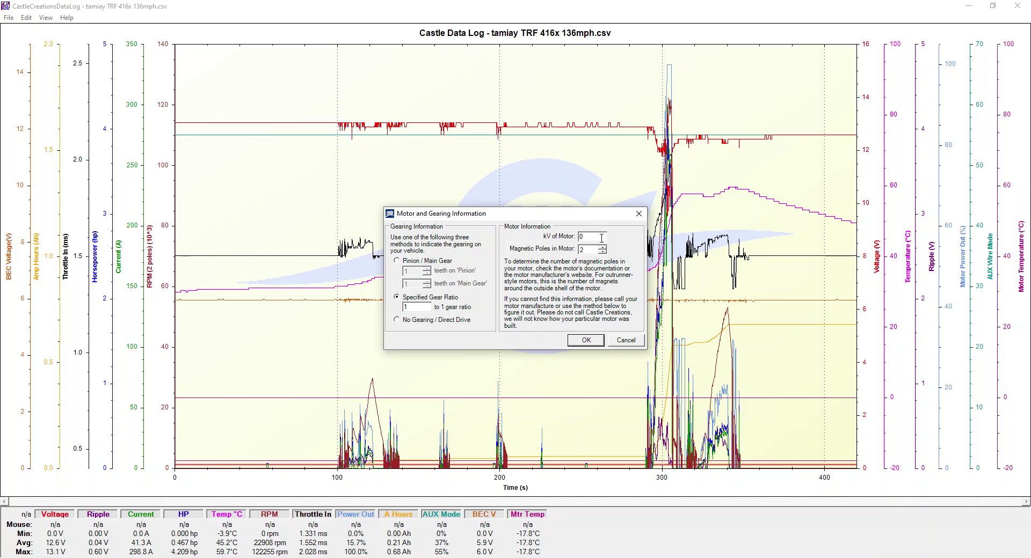
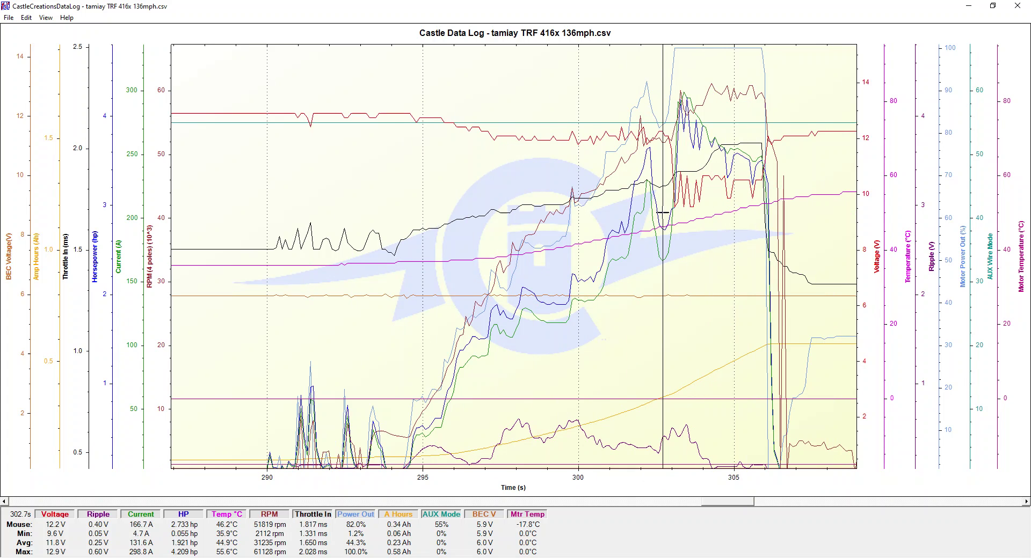
right_click(662, 213)
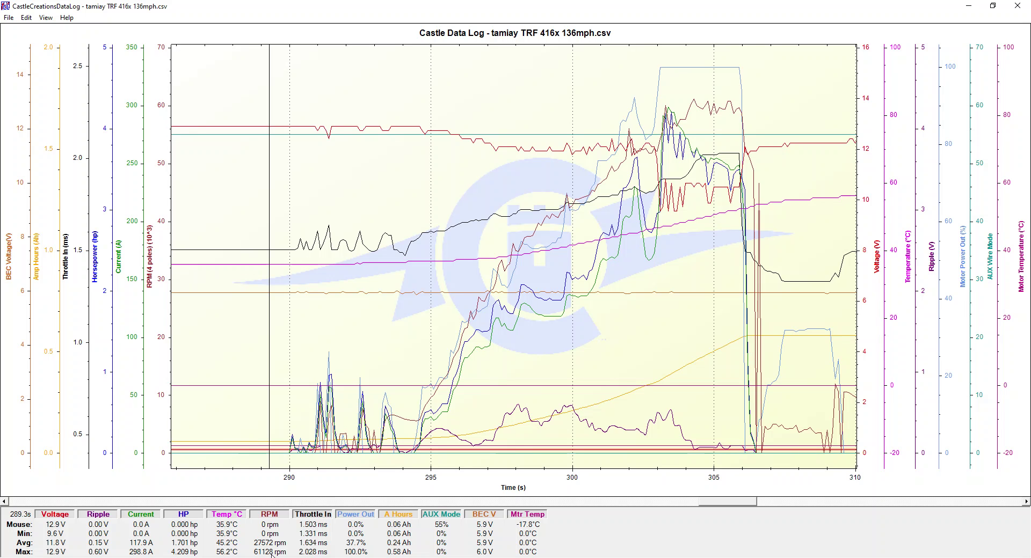
Apply graph smoothing to the log and zoom in on the full-power run around 300 s
left_click(26, 19)
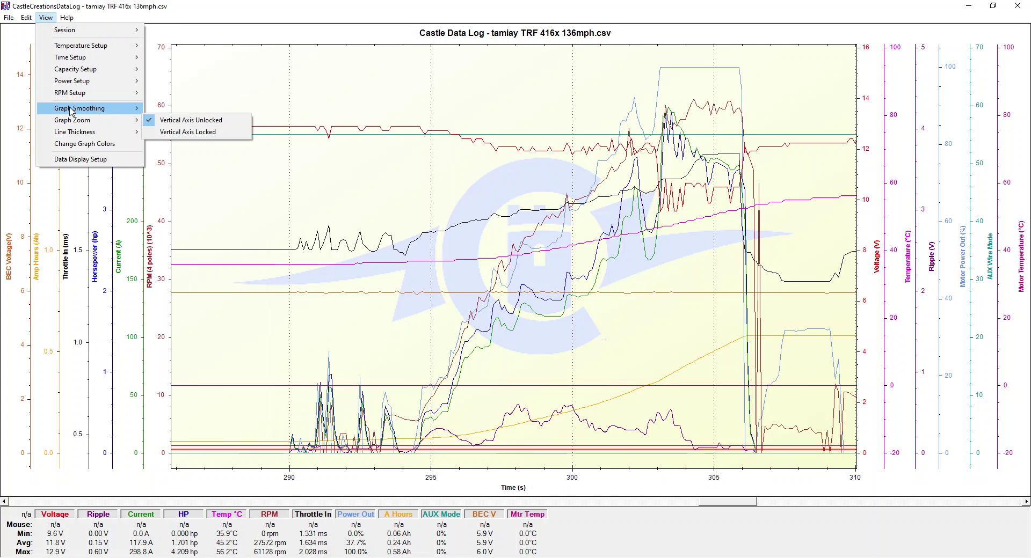
mouse_move(134, 105)
left_click(172, 138)
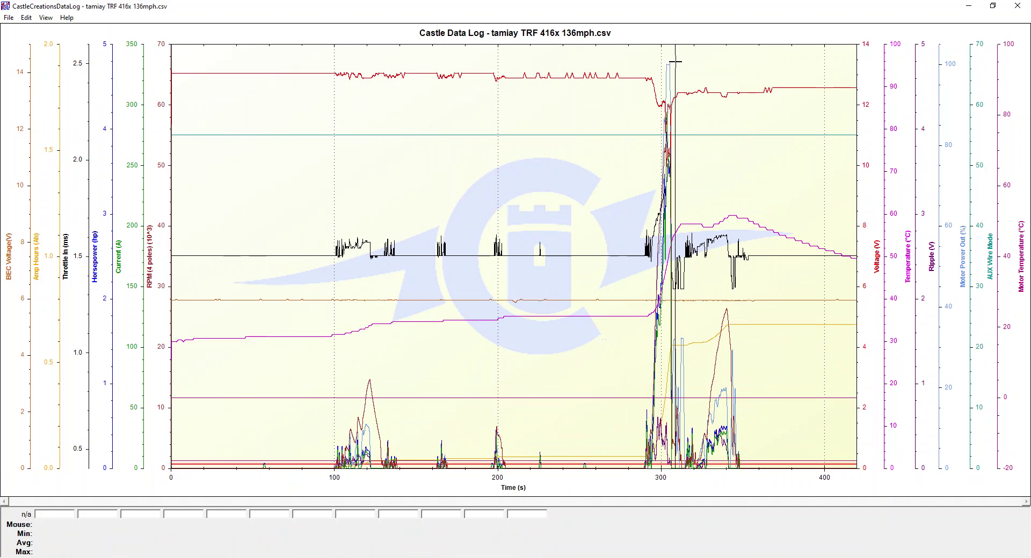
left_click_drag(675, 374, 639, 464)
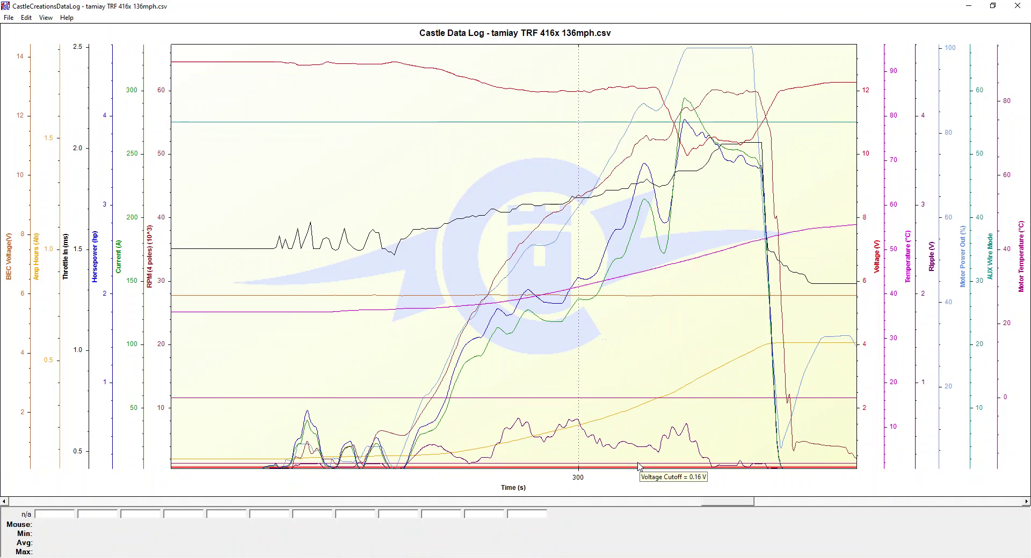
left_click_drag(338, 335, 610, 300)
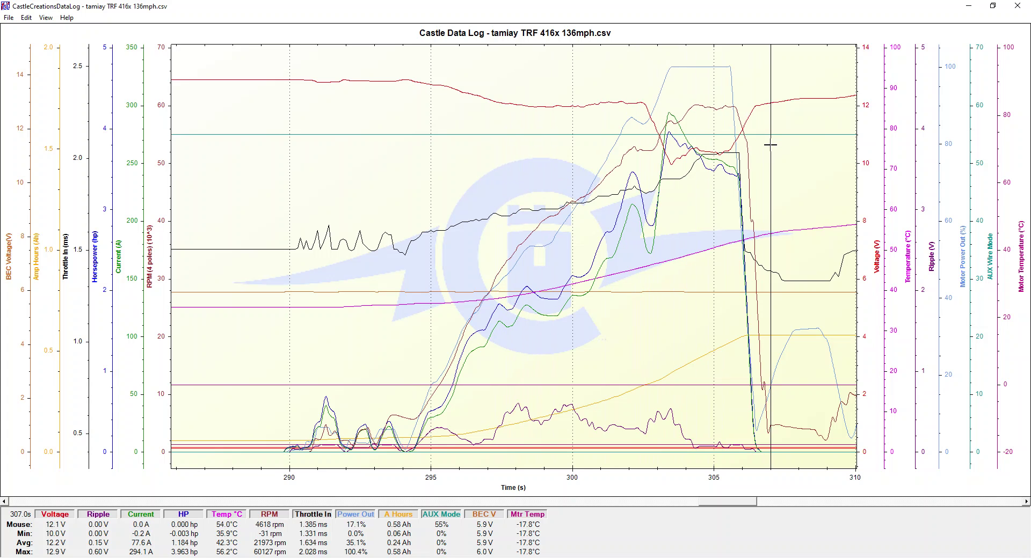
Turn graph smoothing off and zoom in on the raw traces of the full-power run around 300 s
left_click(46, 17)
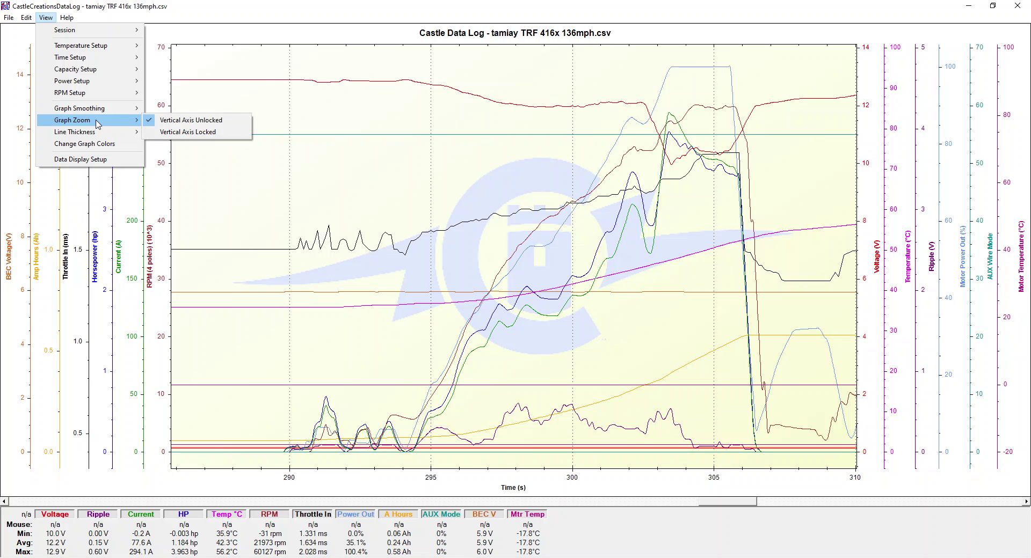
left_click(166, 108)
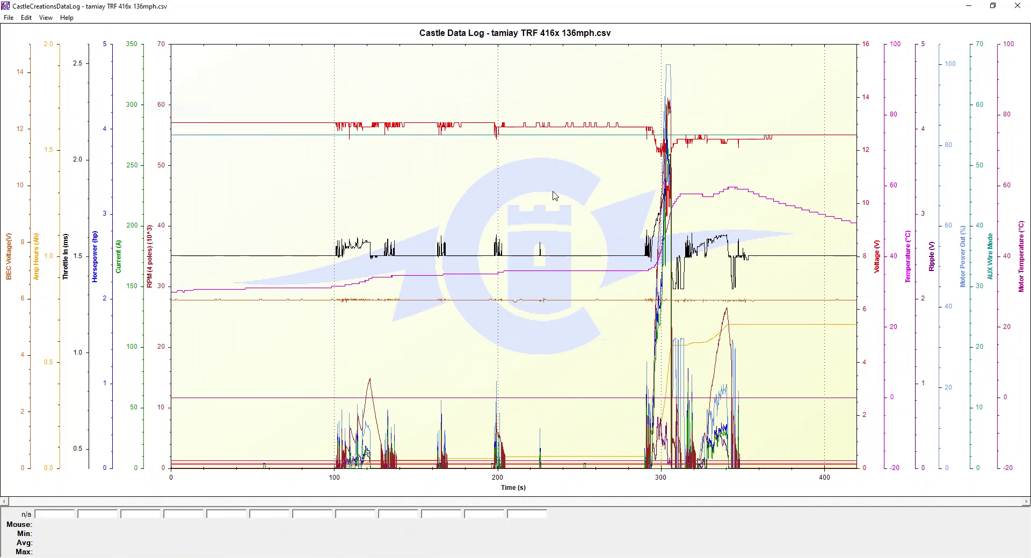
left_click_drag(674, 61, 641, 472)
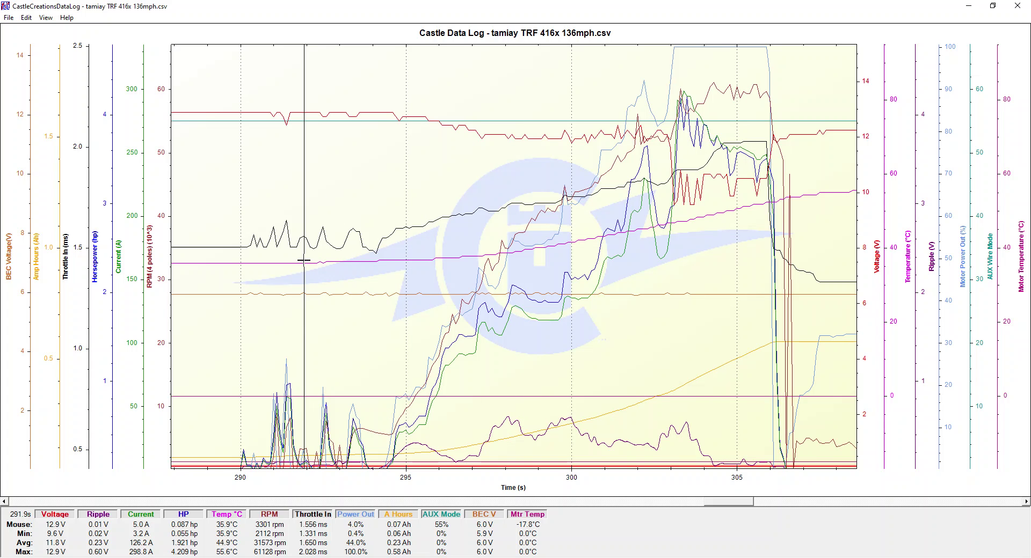
scroll(585, 177, "down", 1)
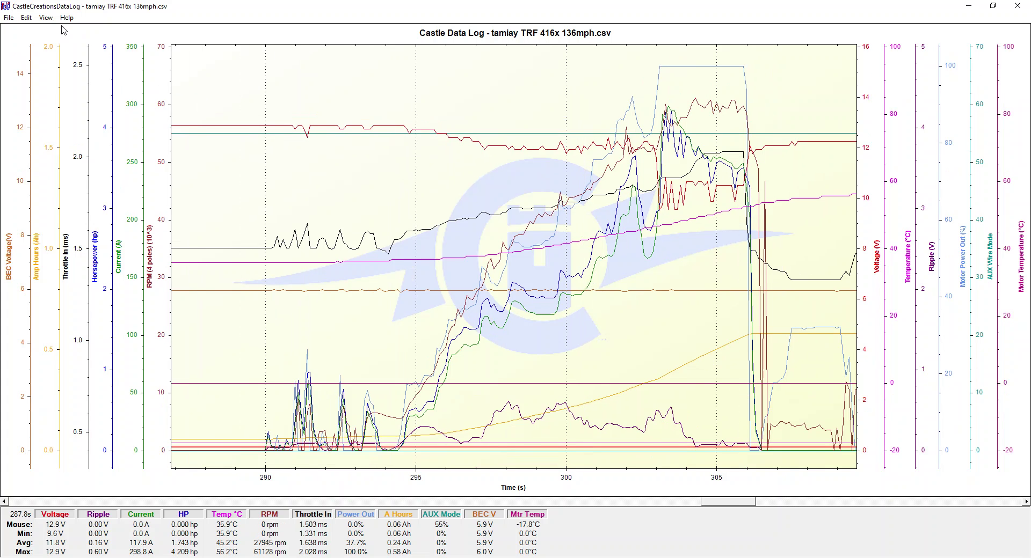
Review the gearing, kV and magnetic pole settings in the motor and gearing information, and accept them
left_click(45, 18)
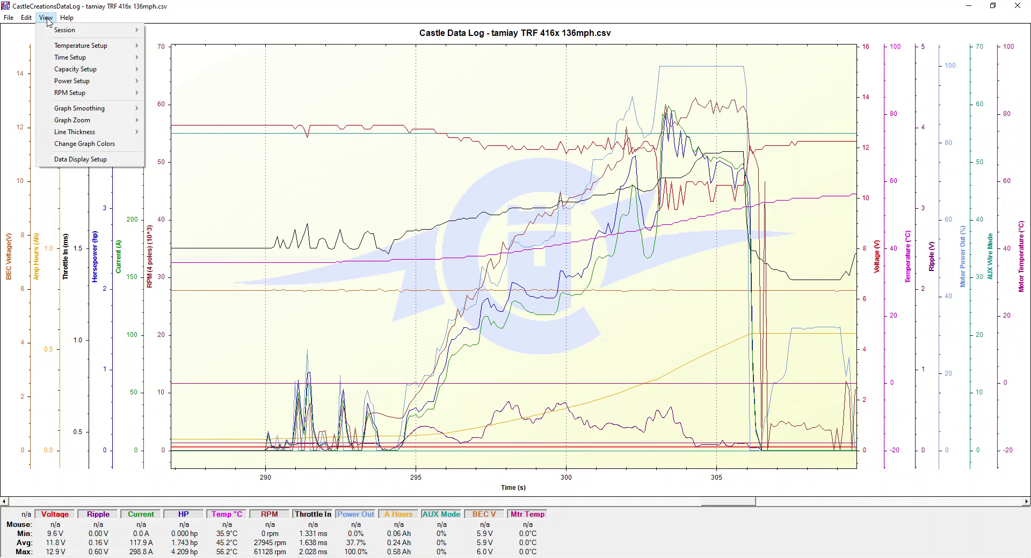
mouse_move(132, 95)
left_click(176, 97)
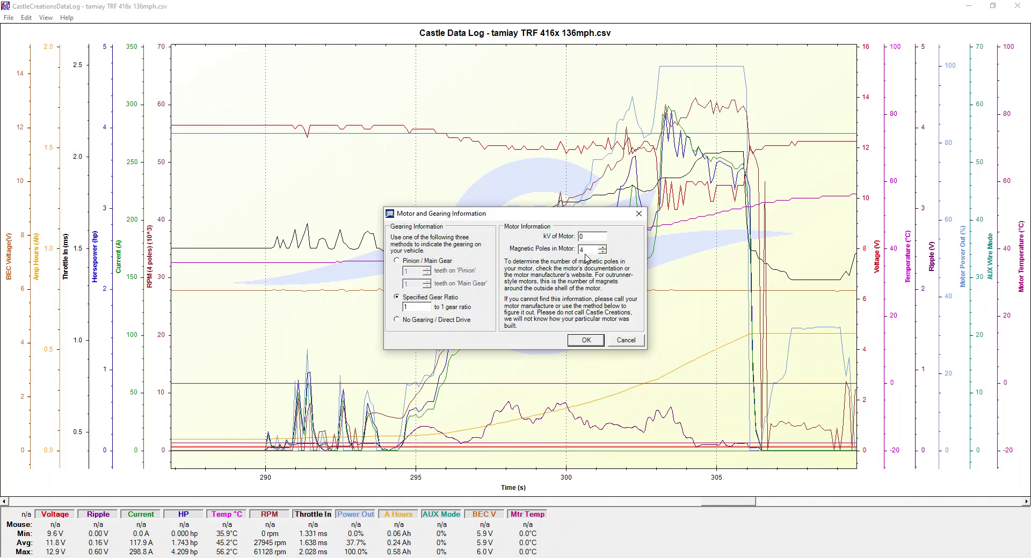
left_click(585, 340)
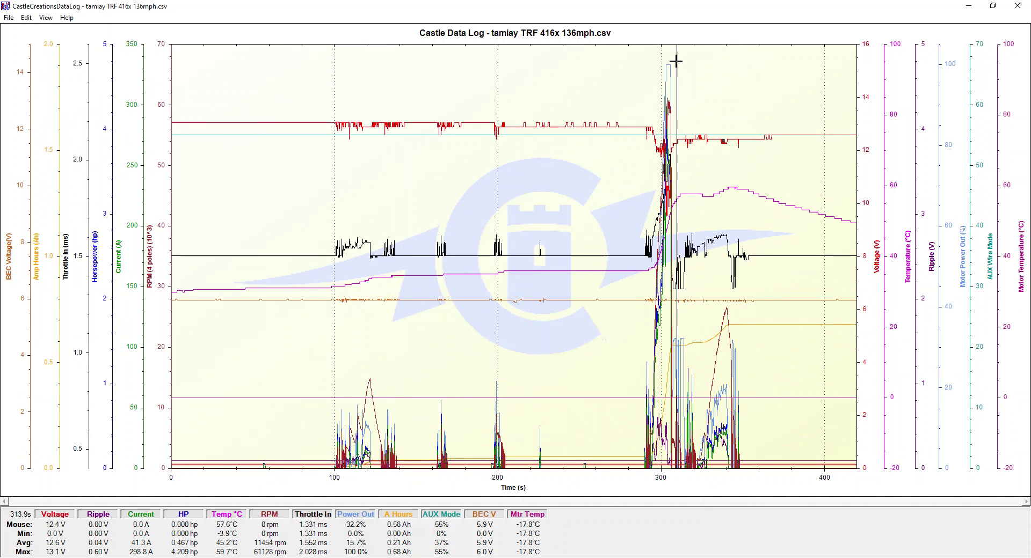
Open the session chooser to review the log's sessions and cancel it
left_click(45, 17)
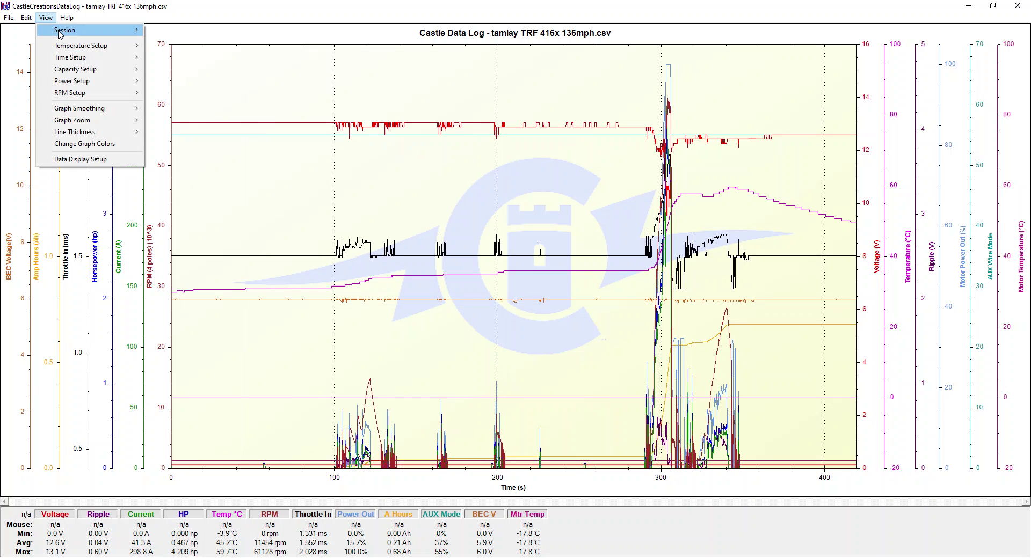
mouse_move(60, 32)
left_click(177, 45)
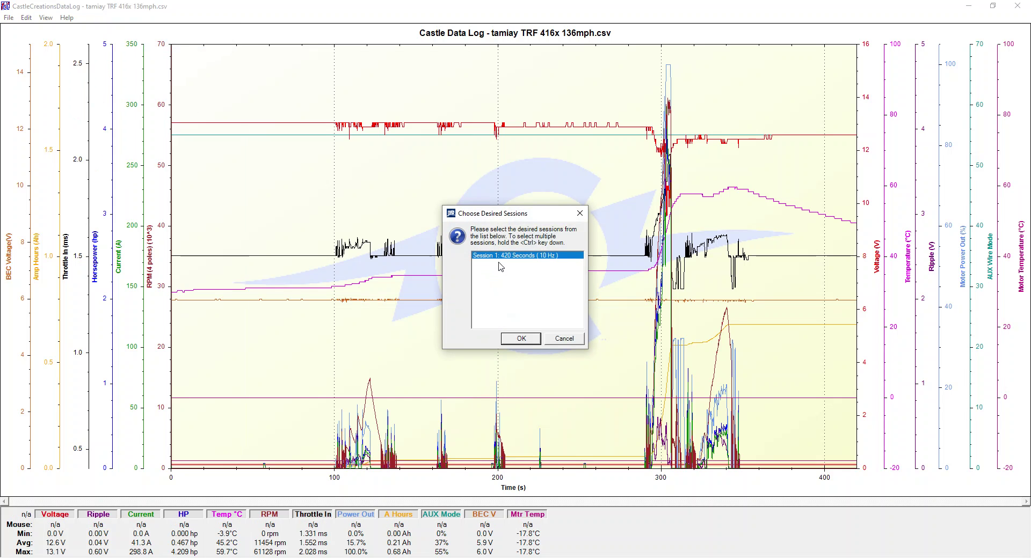
left_click(548, 342)
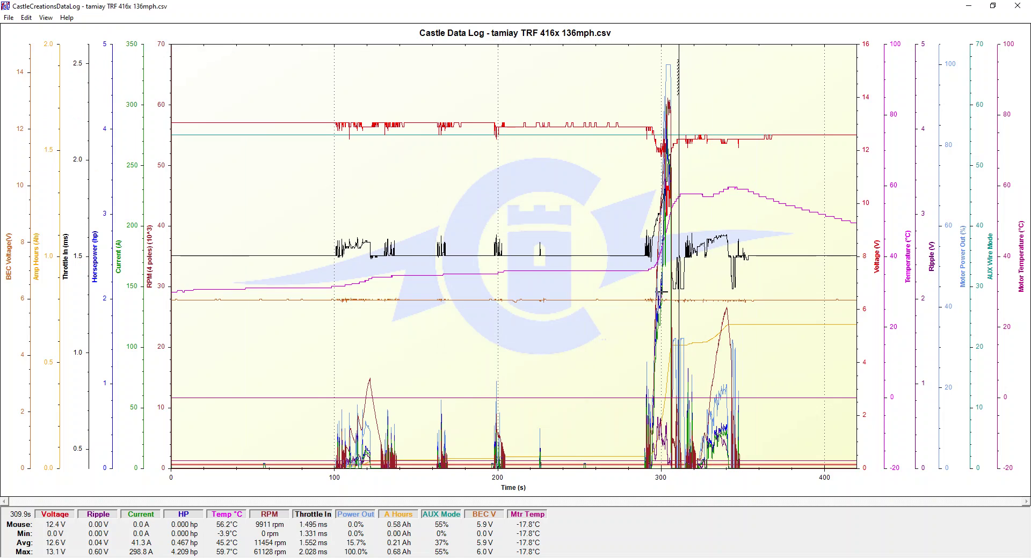
Zoom in on the full-power run between about 291 and 310 s, then view the log's notes and close them
left_click_drag(646, 470, 677, 54)
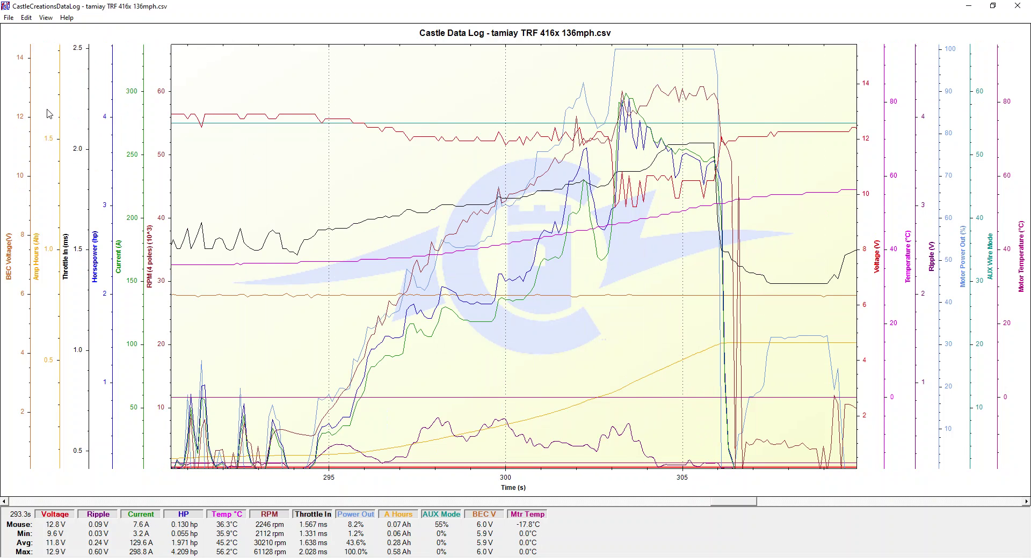
left_click(9, 18)
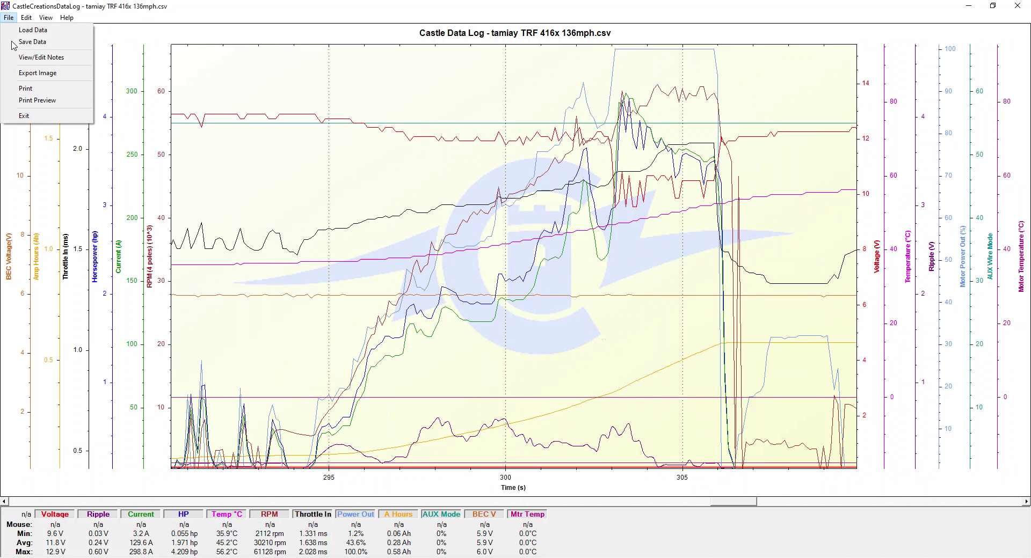
left_click(42, 57)
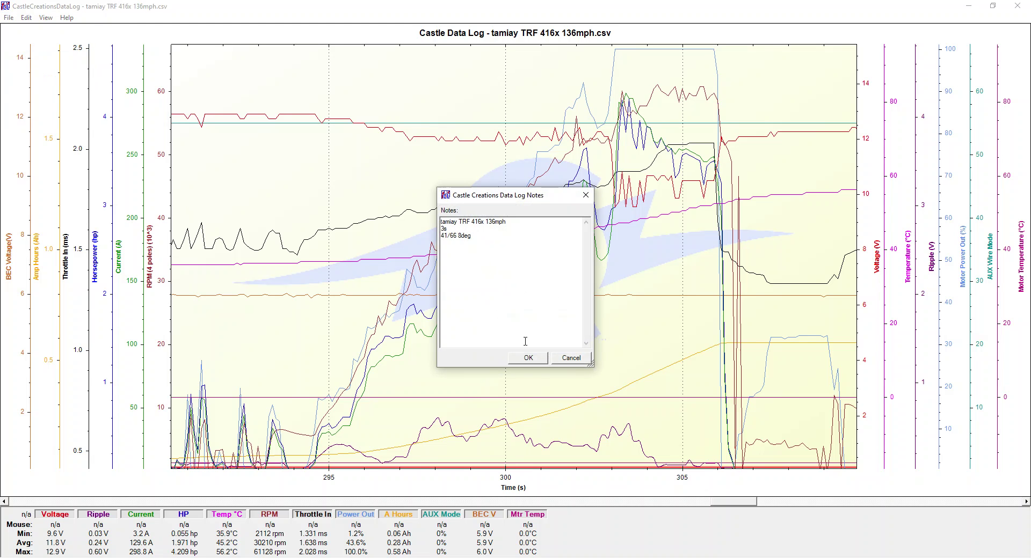
left_click(526, 358)
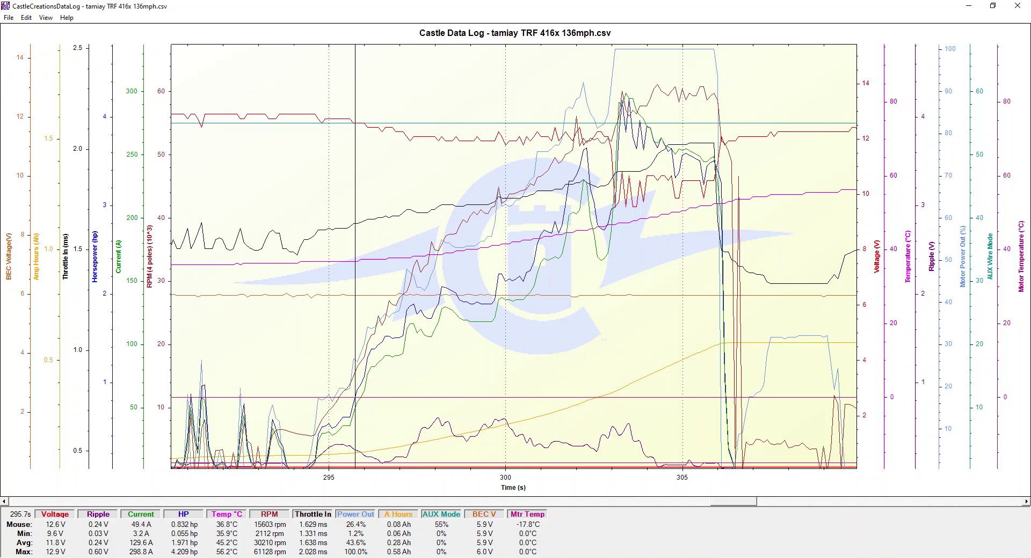